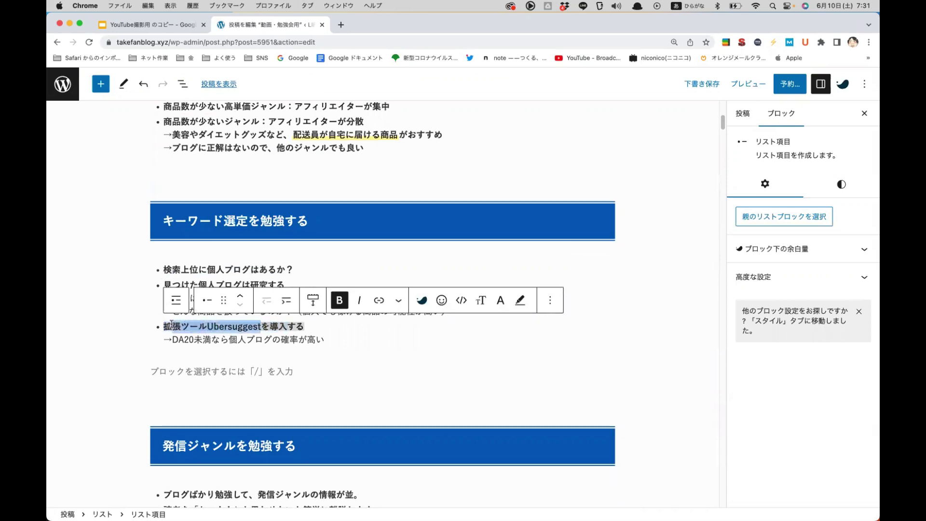
Step: Color the text 拡張ツールUbersuggest in the keyword-selection list red, using the deep01 swatch, and save the draft
{"action": "left_click", "coordinate": [501, 300]}
{"action": "left_click", "coordinate": [180, 411]}
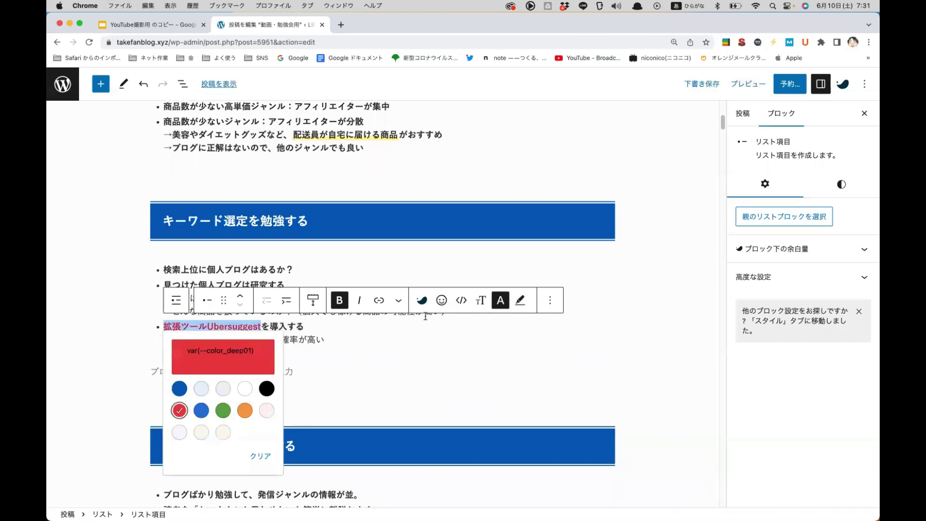
{"action": "left_click", "coordinate": [275, 359]}
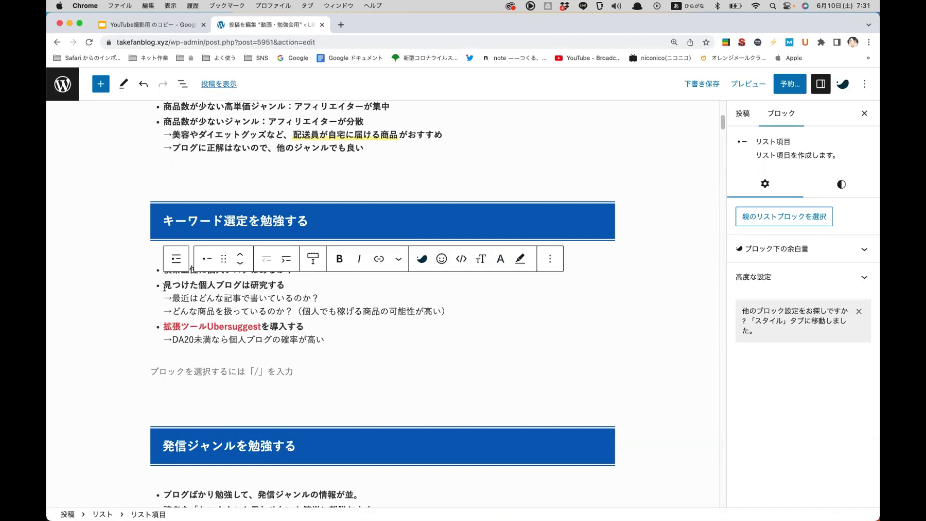
{"action": "triple_click", "coordinate": [311, 285]}
{"action": "left_click", "coordinate": [316, 285]}
{"action": "key", "text": "super+s"}
Step: Look over the post down to 発信ジャンルを勉強する, then switch to Google Slides and show slide 6 on the same topic
{"action": "scroll", "coordinate": [303, 296], "scroll_direction": "down", "scroll_amount": 1}
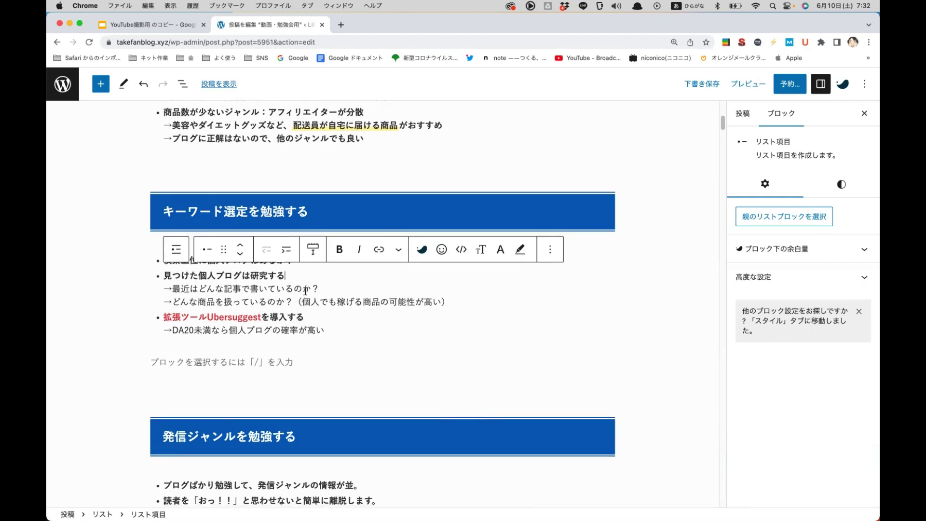
{"action": "left_click", "coordinate": [303, 289]}
{"action": "left_click", "coordinate": [207, 359]}
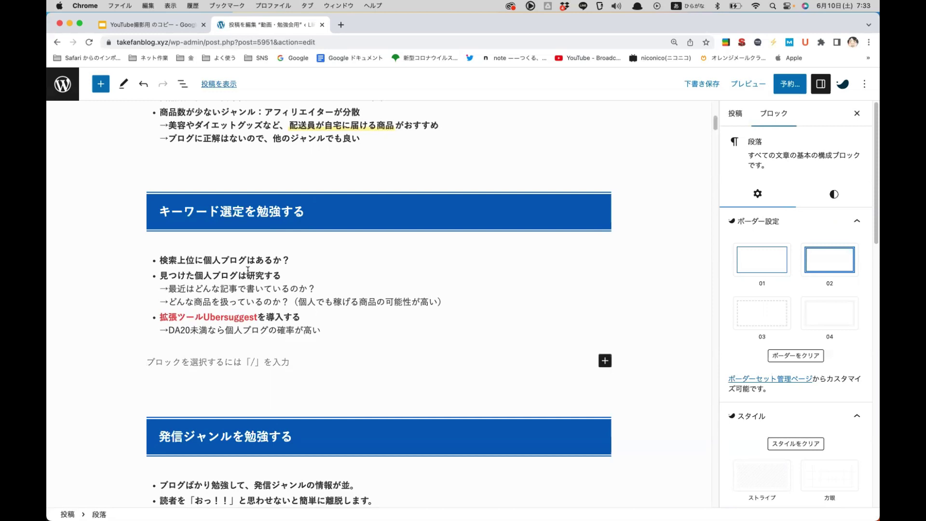
{"action": "scroll", "coordinate": [247, 270], "scroll_direction": "down", "scroll_amount": 5}
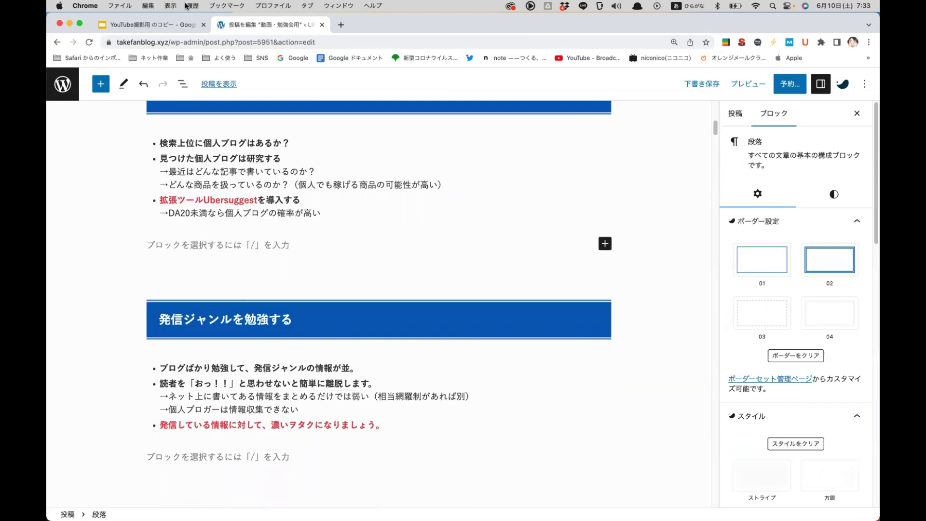
{"action": "left_click", "coordinate": [154, 30]}
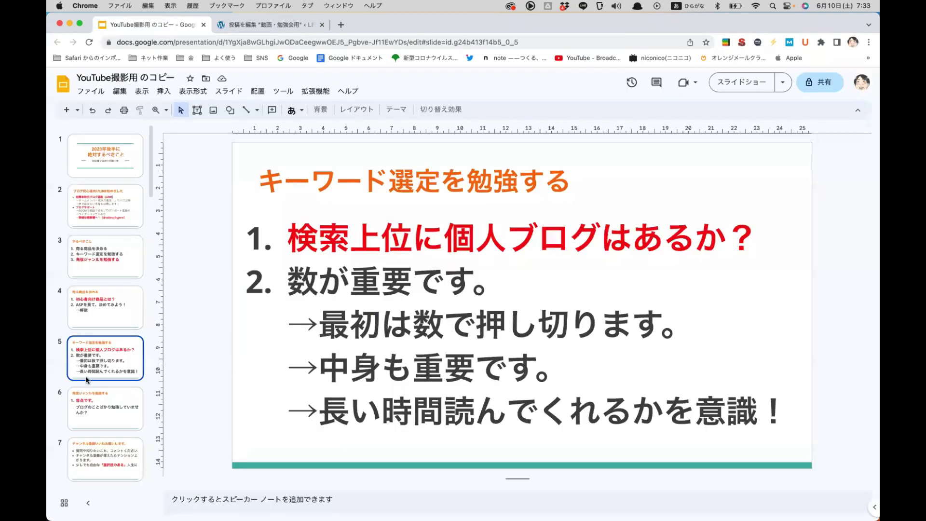
{"action": "left_click", "coordinate": [89, 391]}
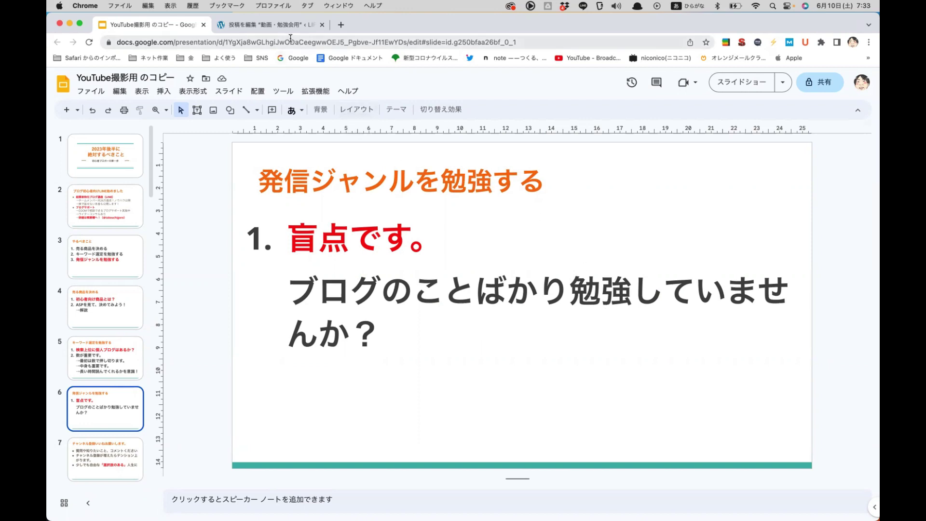
Step: Return to the WordPress post and review the list under 発信ジャンルを勉強する, highlighting its final red item
{"action": "left_click", "coordinate": [279, 27]}
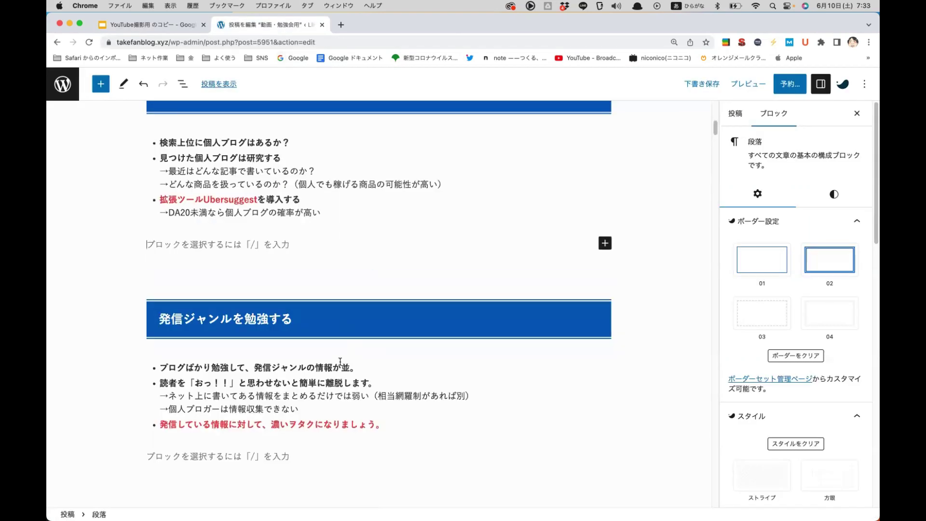
{"action": "scroll", "coordinate": [340, 361], "scroll_direction": "down", "scroll_amount": 1}
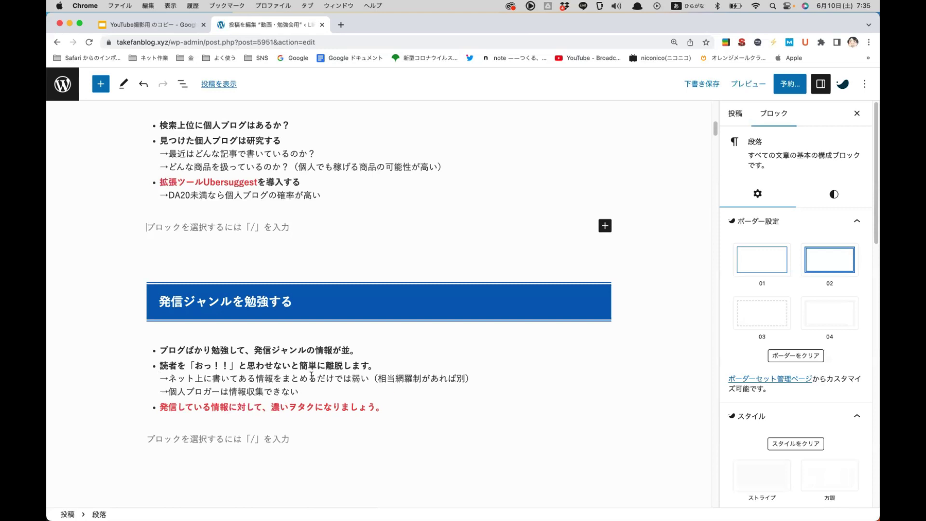
{"action": "scroll", "coordinate": [257, 361], "scroll_direction": "down", "scroll_amount": 1}
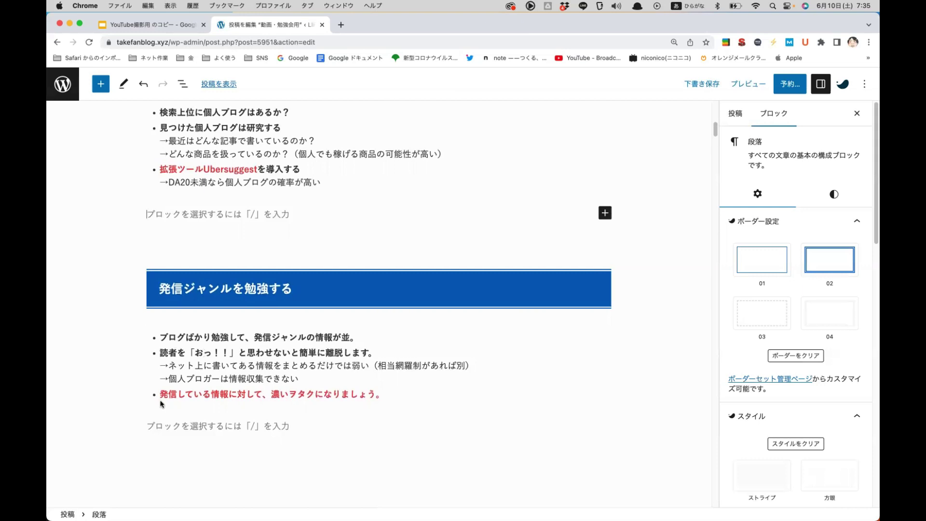
{"action": "left_click_drag", "start_coordinate": [160, 395], "coordinate": [431, 397]}
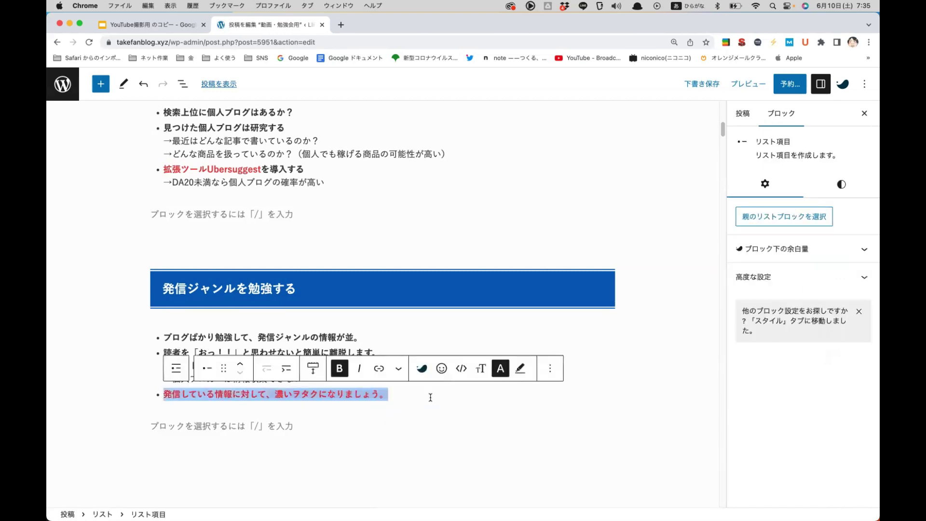
{"action": "left_click", "coordinate": [430, 396]}
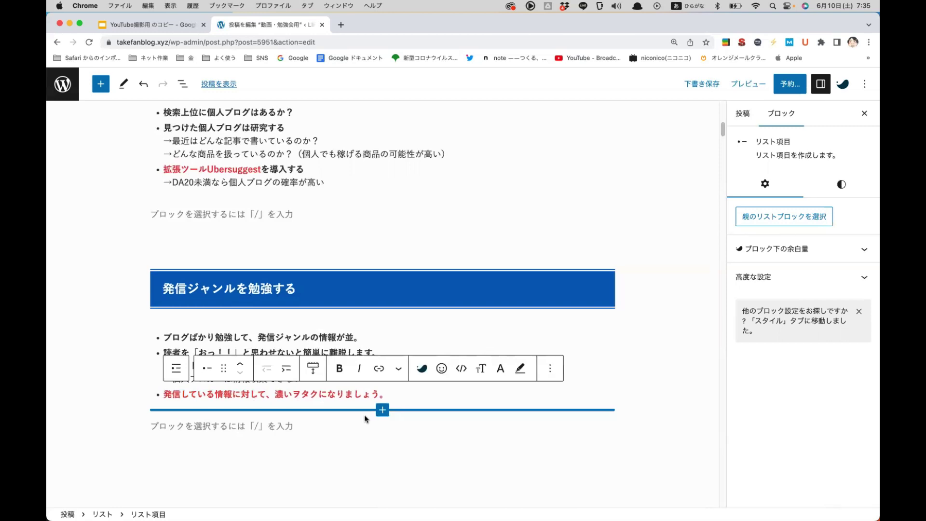
Step: Switch to Google Slides and show slide 3, やるべきこと
{"action": "left_click", "coordinate": [155, 25]}
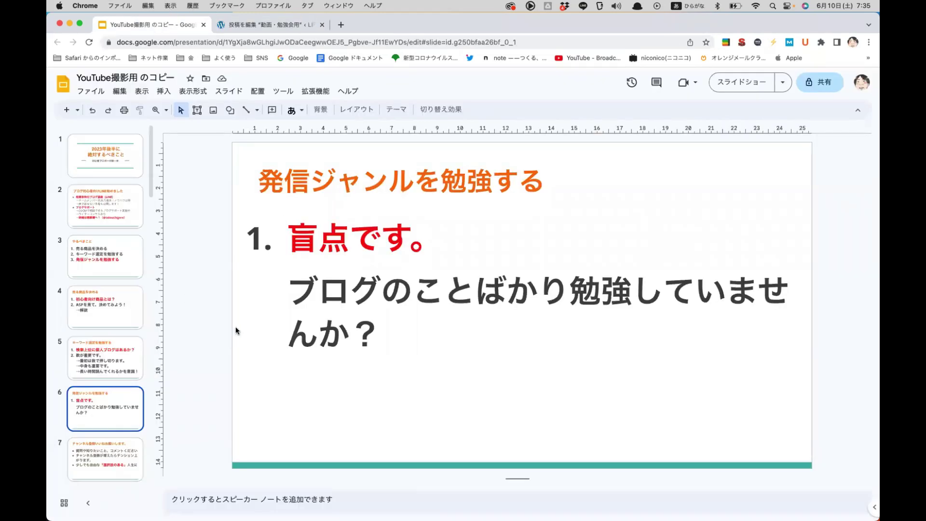
{"action": "left_click", "coordinate": [107, 244]}
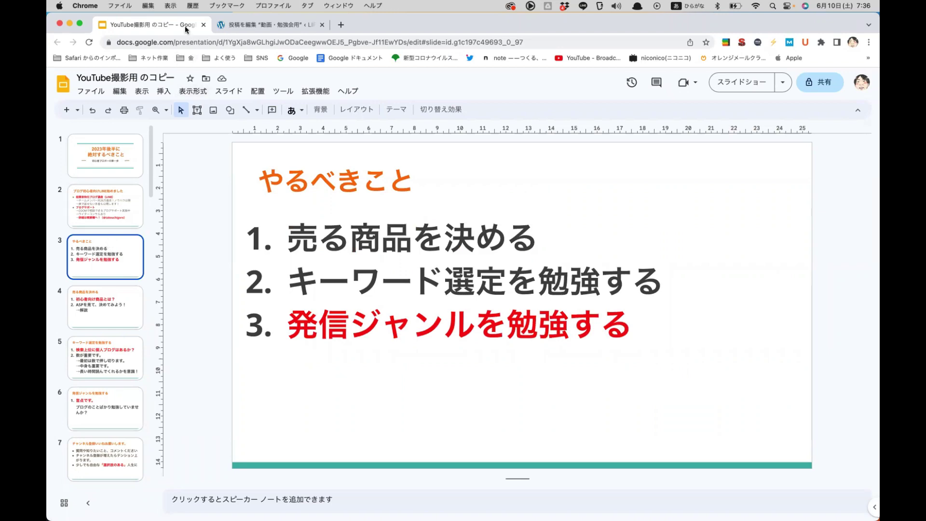
Step: Switch back to the WordPress post and review the sections 売る商品を決める and キーワード選定を勉強する
{"action": "left_click", "coordinate": [244, 21]}
{"action": "scroll", "coordinate": [271, 202], "scroll_direction": "up", "scroll_amount": 15}
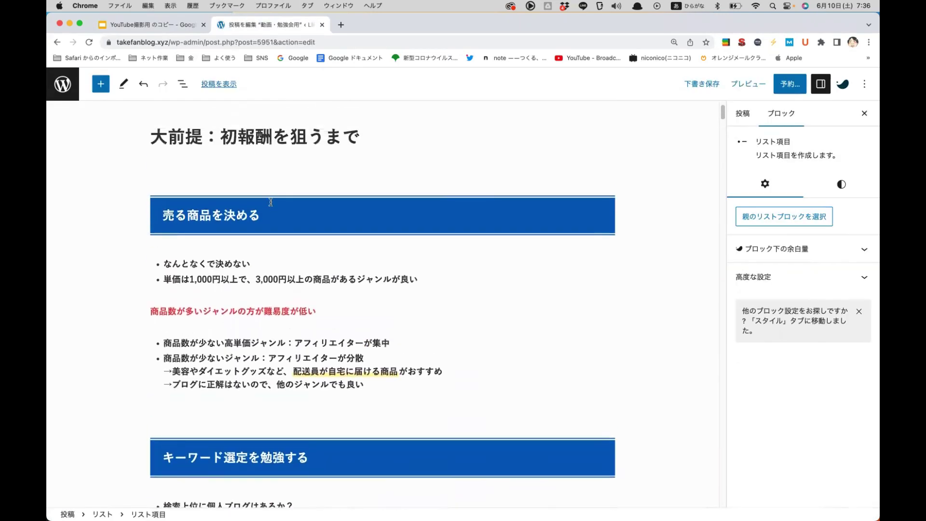
{"action": "scroll", "coordinate": [271, 202], "scroll_direction": "down", "scroll_amount": 5}
{"action": "scroll", "coordinate": [270, 202], "scroll_direction": "up", "scroll_amount": 3}
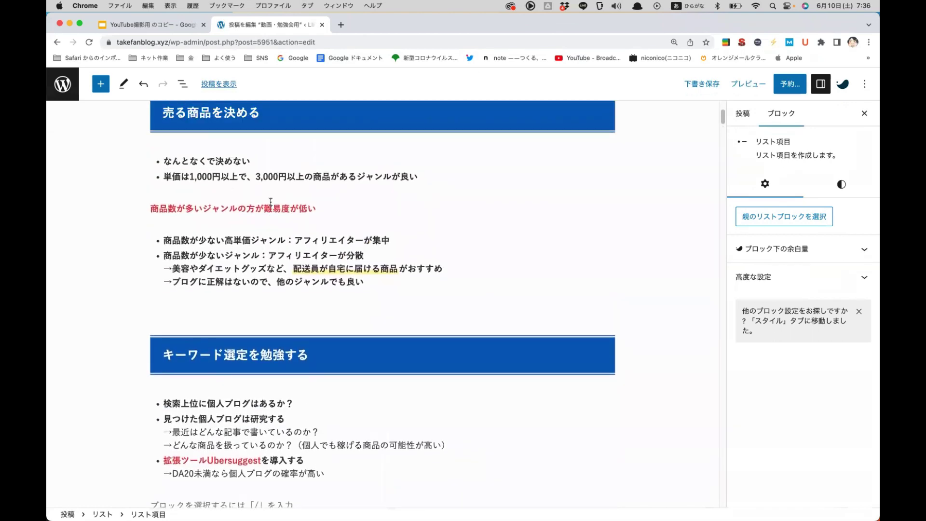
{"action": "scroll", "coordinate": [271, 202], "scroll_direction": "down", "scroll_amount": 4}
{"action": "scroll", "coordinate": [271, 202], "scroll_direction": "up", "scroll_amount": 4}
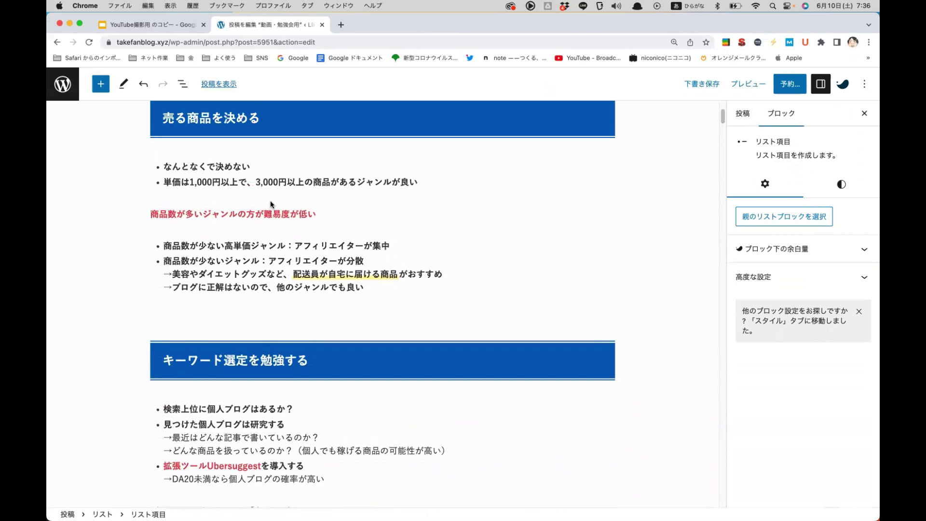
{"action": "mouse_move", "coordinate": [270, 202]}
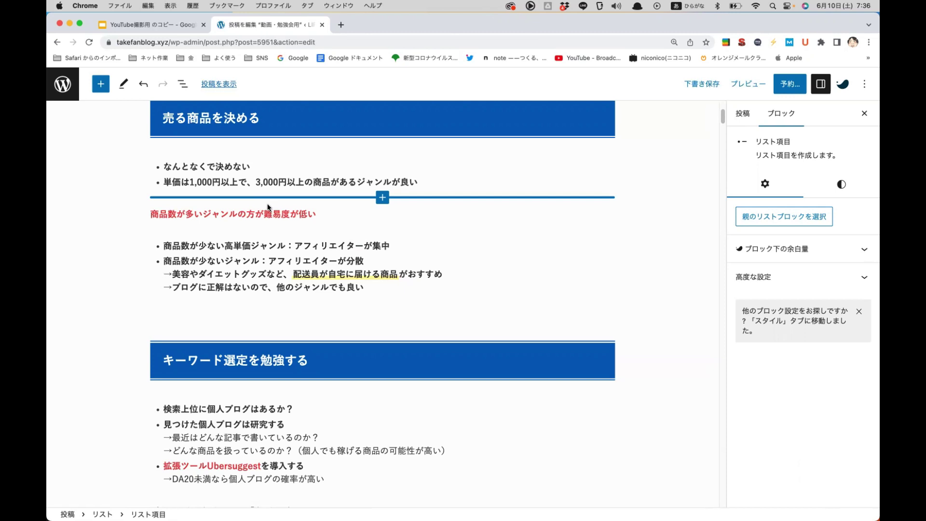
{"action": "scroll", "coordinate": [269, 207], "scroll_direction": "up", "scroll_amount": 3}
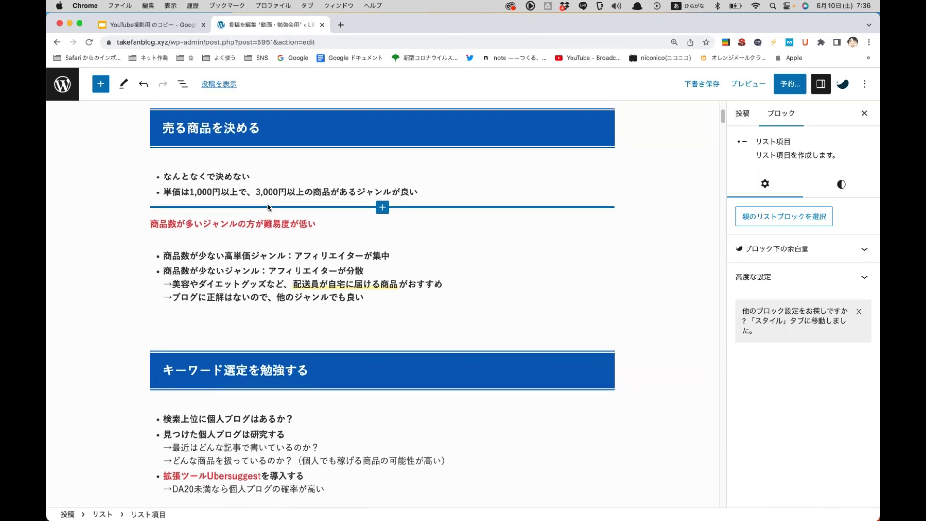
{"action": "scroll", "coordinate": [267, 207], "scroll_direction": "up", "scroll_amount": 1}
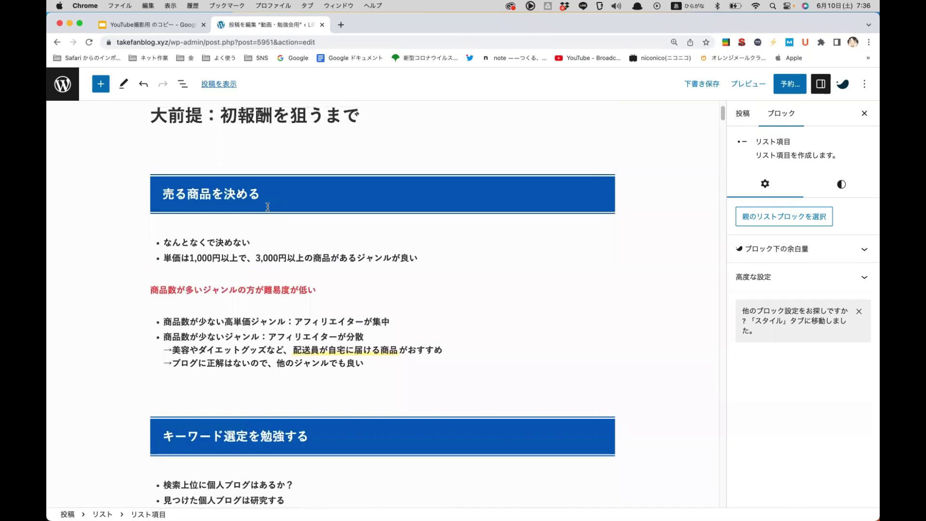
{"action": "scroll", "coordinate": [269, 205], "scroll_direction": "down", "scroll_amount": 2}
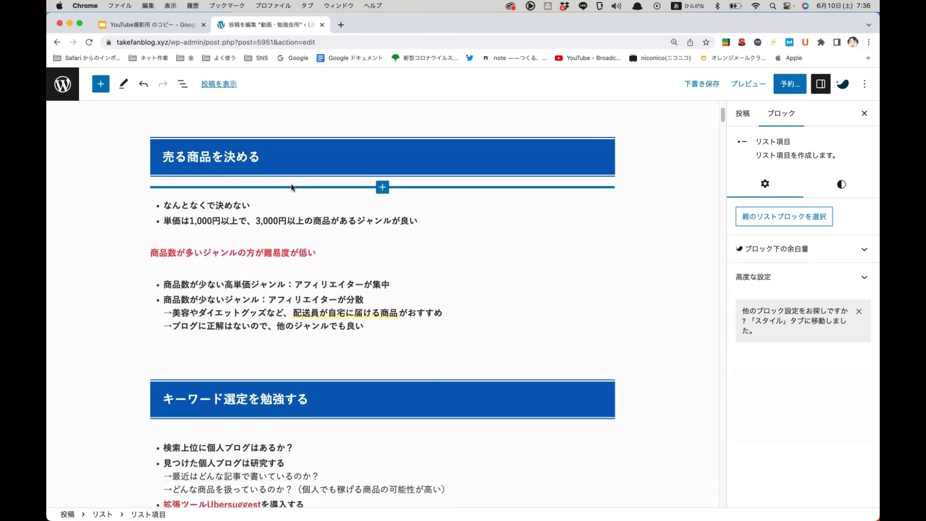
Step: Append →記事の質アップを狙う to the heading 発信ジャンルを勉強する
{"action": "left_click", "coordinate": [288, 160]}
{"action": "scroll", "coordinate": [217, 212], "scroll_direction": "down", "scroll_amount": 10}
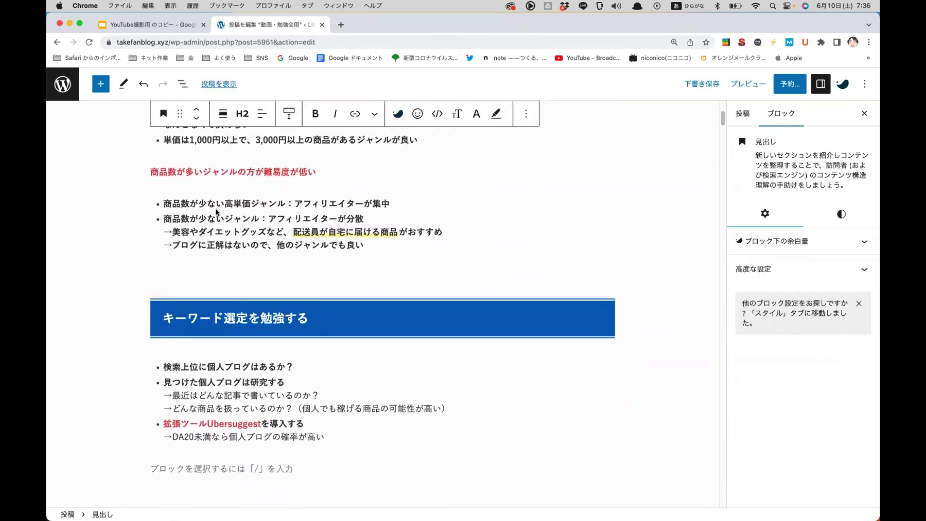
{"action": "scroll", "coordinate": [208, 262], "scroll_direction": "down", "scroll_amount": 5}
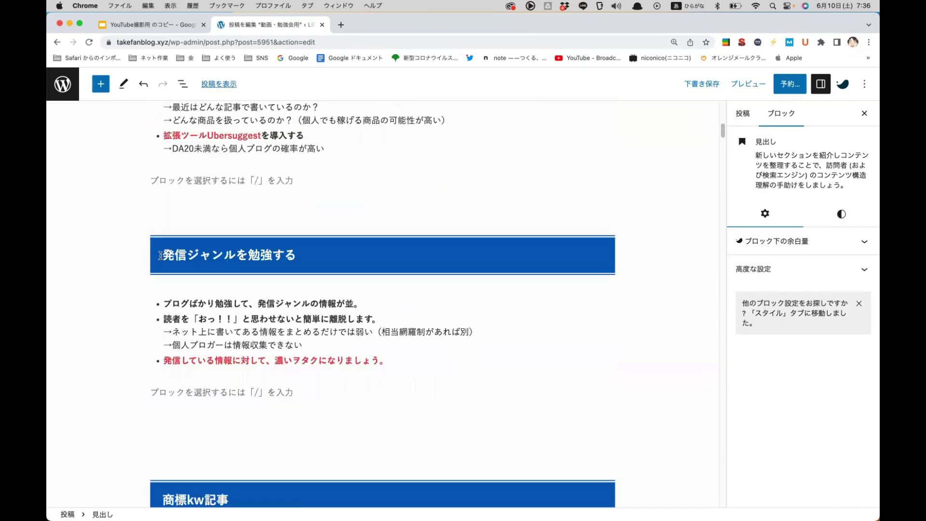
{"action": "left_click", "coordinate": [373, 255]}
{"action": "type", "text": "my"}
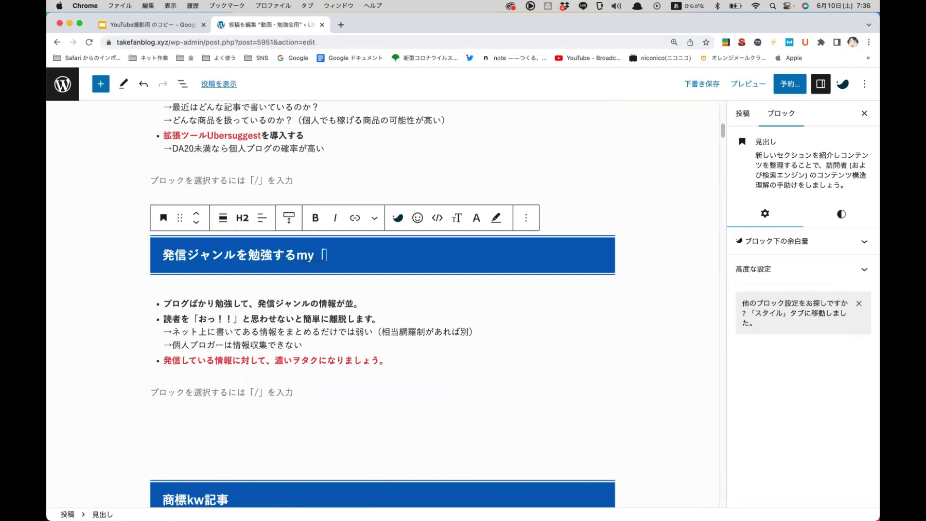
{"action": "key", "text": "BackSpace"}
{"action": "key", "text": "BackSpace"}
{"action": "type", "text": "→記事のし質アップを狙う"}
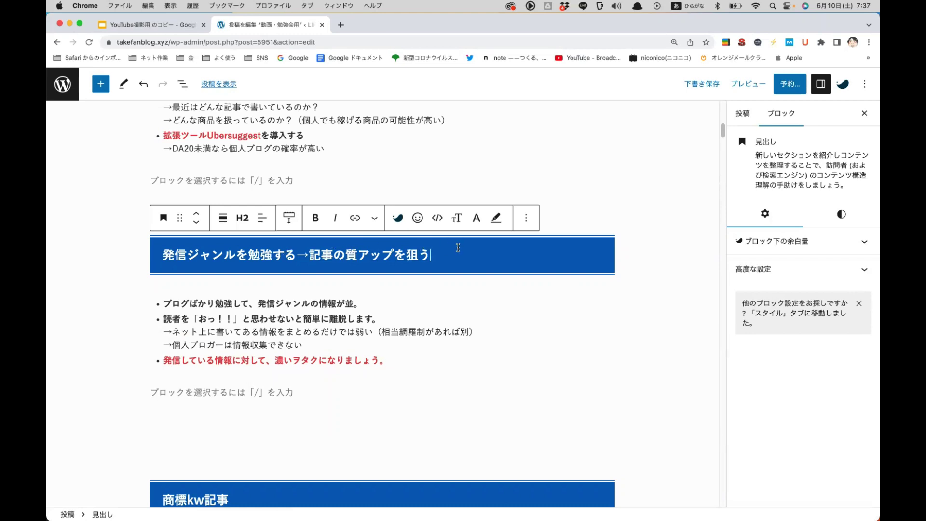
Step: Review the post back up to 売る商品を決める, then switch to the やるべきこと slide in Google Slides
{"action": "scroll", "coordinate": [386, 159], "scroll_direction": "up", "scroll_amount": 1}
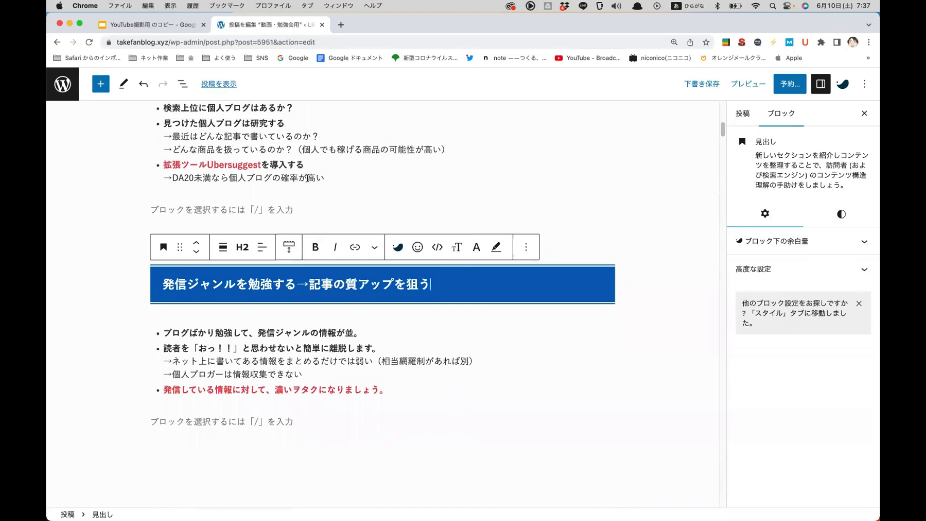
{"action": "scroll", "coordinate": [310, 188], "scroll_direction": "up", "scroll_amount": 5}
{"action": "scroll", "coordinate": [310, 191], "scroll_direction": "up", "scroll_amount": 4}
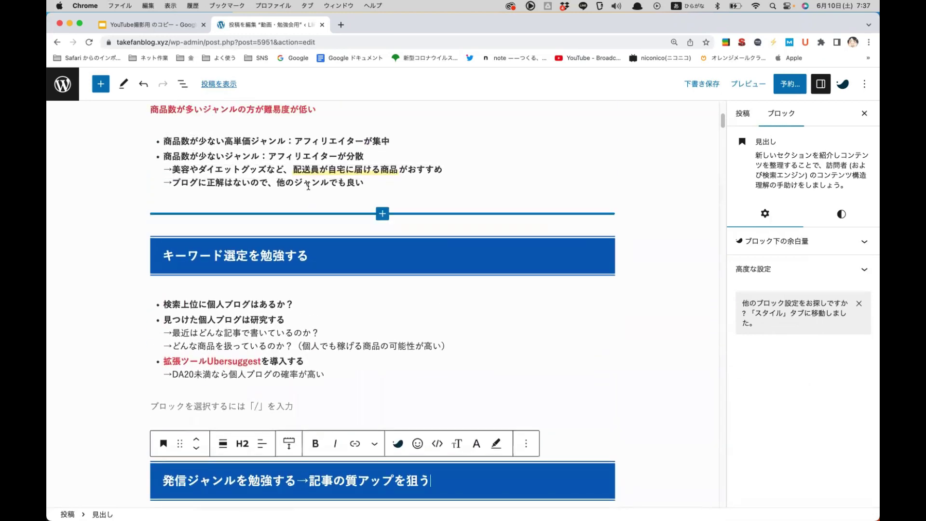
{"action": "scroll", "coordinate": [309, 187], "scroll_direction": "up", "scroll_amount": 1}
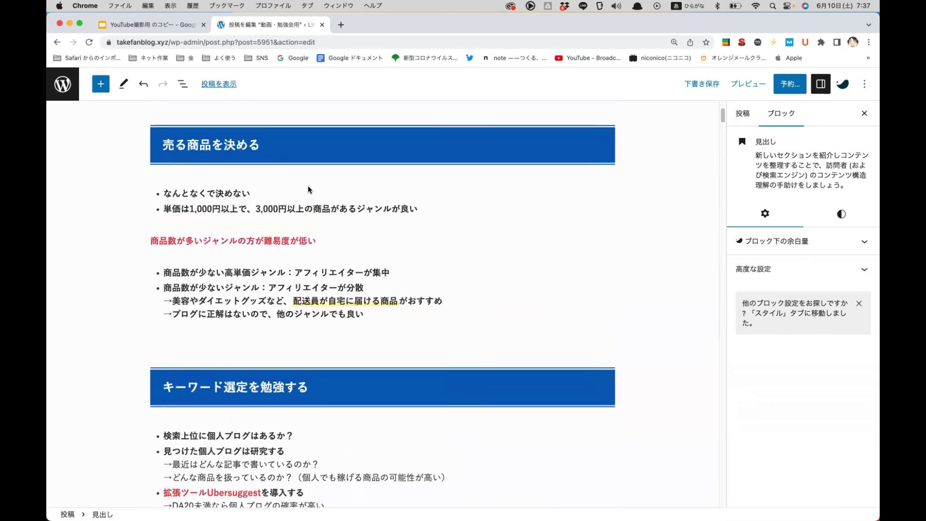
{"action": "left_click", "coordinate": [187, 24]}
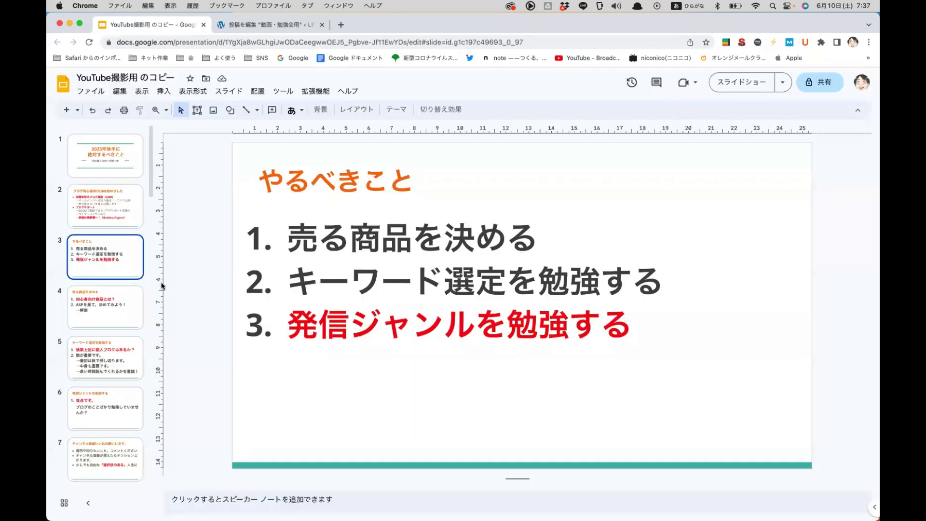